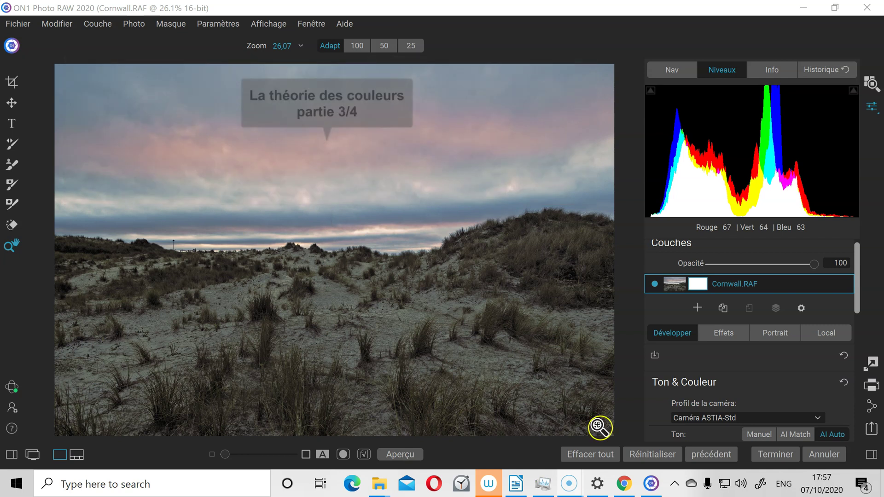
Step: Add a Balance de couleur filter to the photo and set its shadows to hue 229 and amount 85
left_click(746, 374)
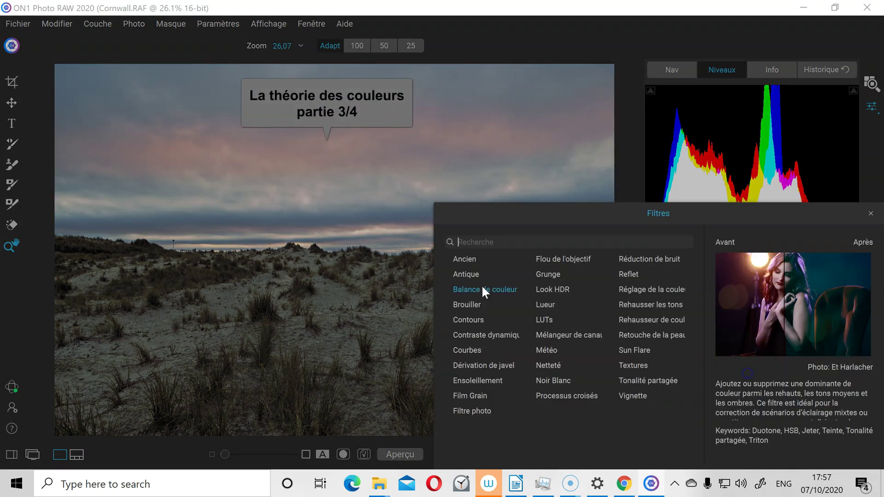
left_click(481, 289)
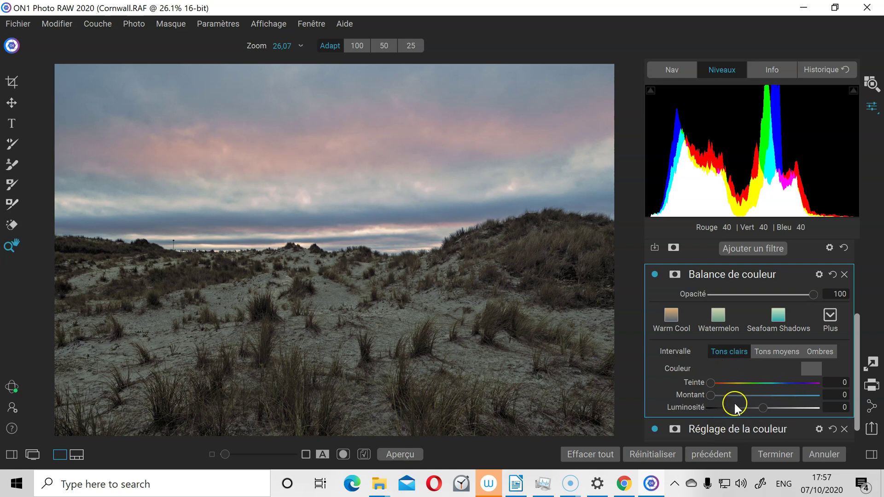
left_click(823, 350)
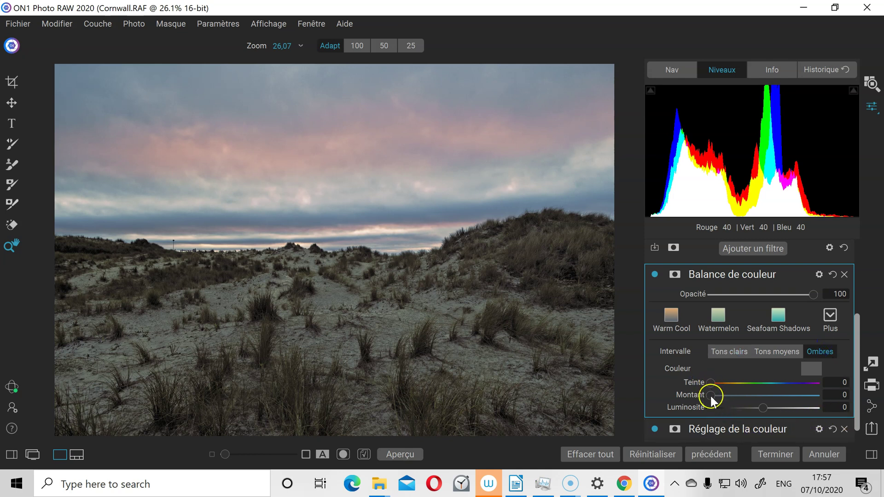
left_click_drag(731, 394, 776, 385)
left_click(777, 395)
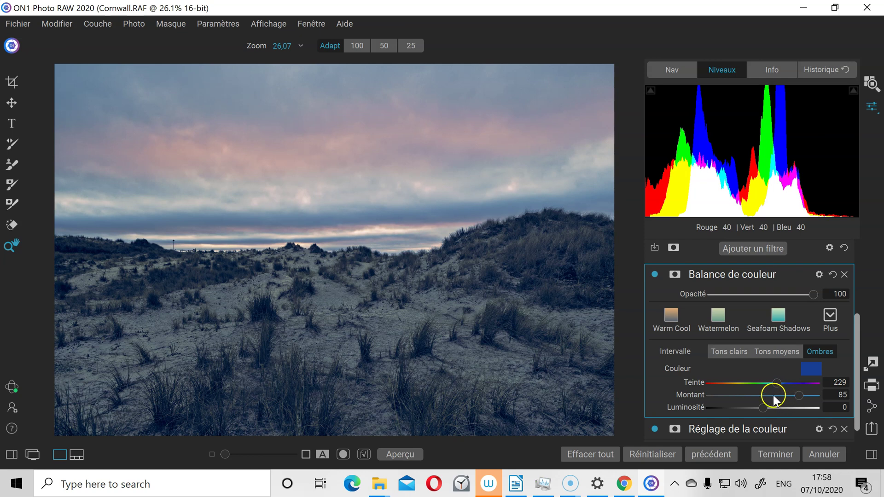
Step: Set the colour balance highlights (Tons clairs) to hue 7, amount 56 and luminosity -42
left_click(728, 352)
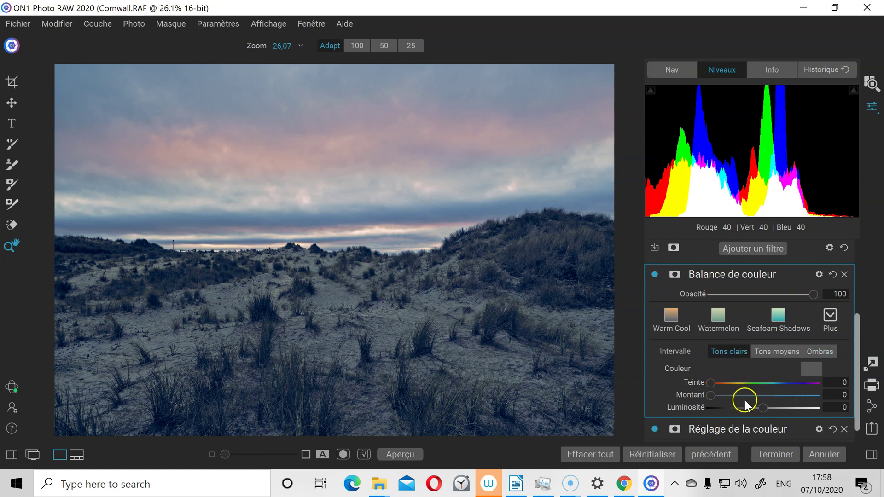
left_click_drag(712, 395, 771, 394)
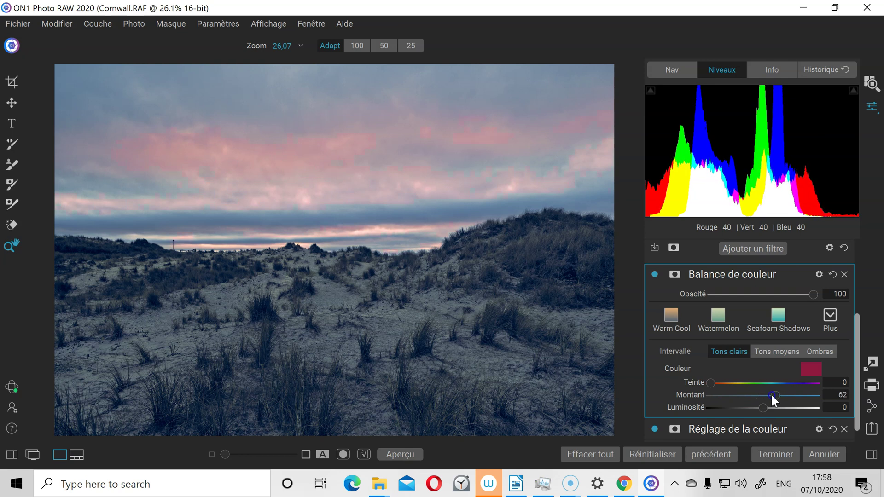
left_click(710, 382)
left_click_drag(711, 385, 692, 382)
mouse_move(771, 395)
left_mouse_down()
mouse_move(702, 391)
mouse_move(767, 394)
left_mouse_up()
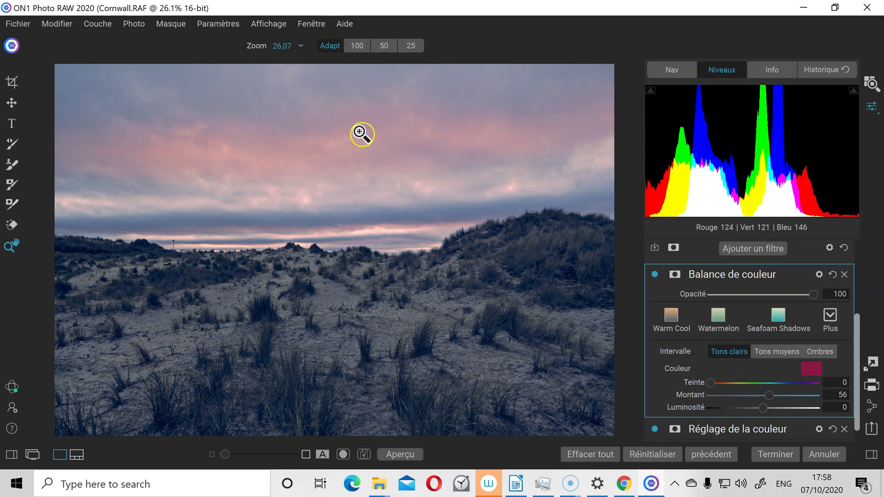
mouse_move(709, 382)
left_mouse_down()
mouse_move(811, 385)
mouse_move(680, 383)
mouse_move(714, 383)
left_mouse_up()
left_click(811, 384)
left_click_drag(791, 407, 741, 407)
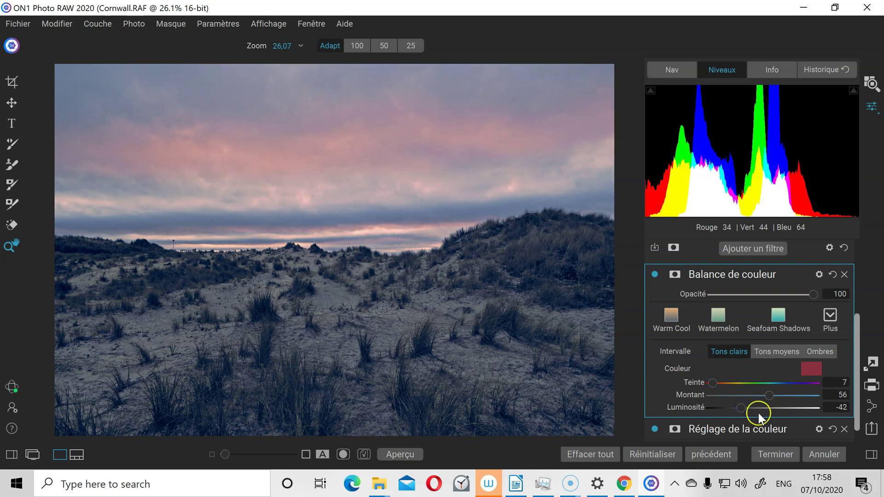
Step: Tint the colour balance midtones (Tons moyens) with hue 72 and amount 29
left_click(778, 353)
left_click_drag(711, 395, 730, 385)
left_click(741, 414)
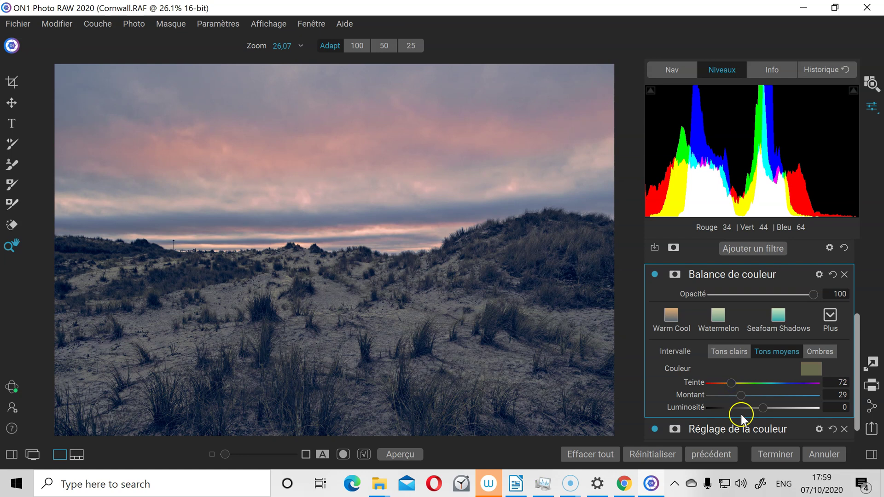
Step: Compare the photo with and without the Balance de couleur filter, leaving the filter enabled
left_click(654, 274)
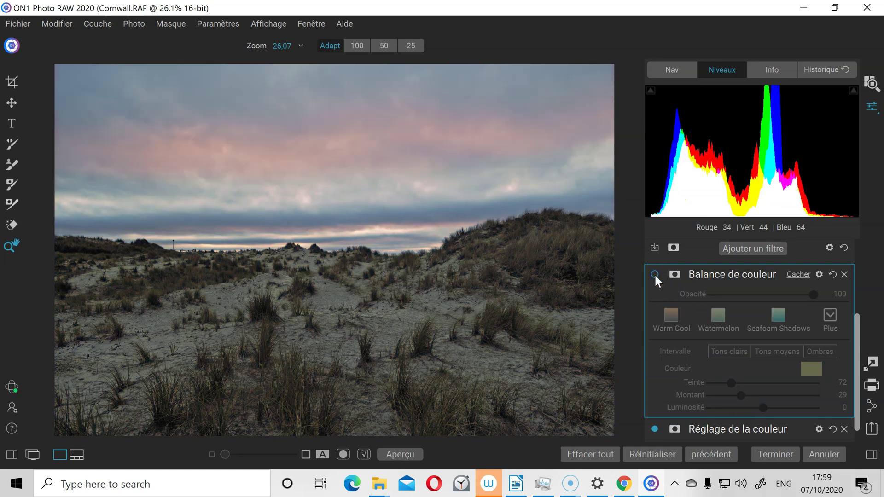
left_click(654, 274)
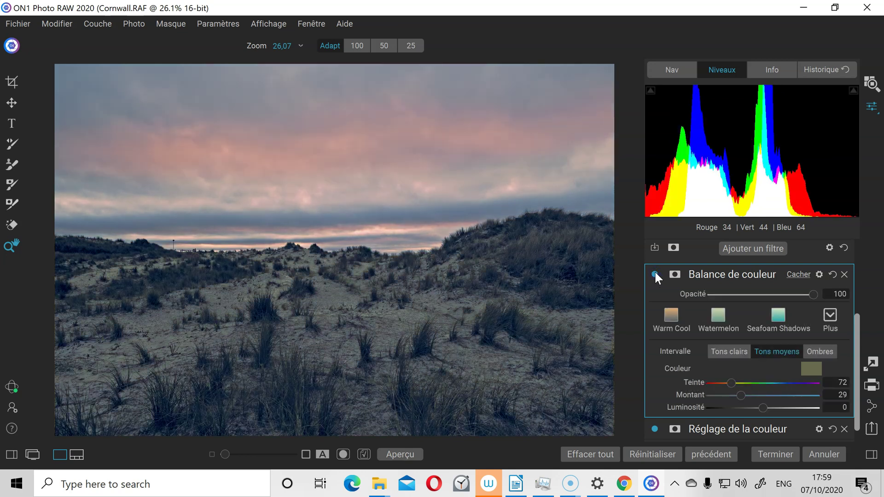
left_click(654, 274)
left_click(654, 274)
Step: Change the colour balance shadows to hue 114, amount 28, and the highlights to hue 143, amount 21, luminosity 26
left_click(820, 351)
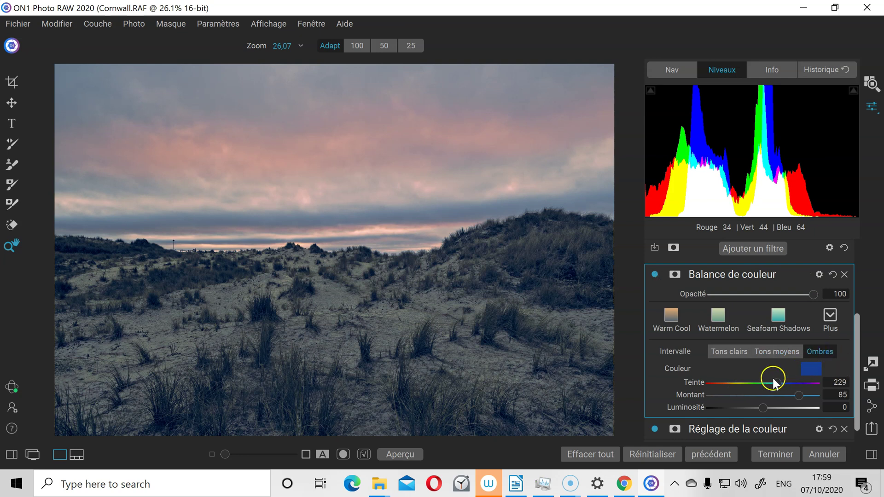
left_click_drag(774, 379, 741, 380)
left_click_drag(800, 392, 738, 390)
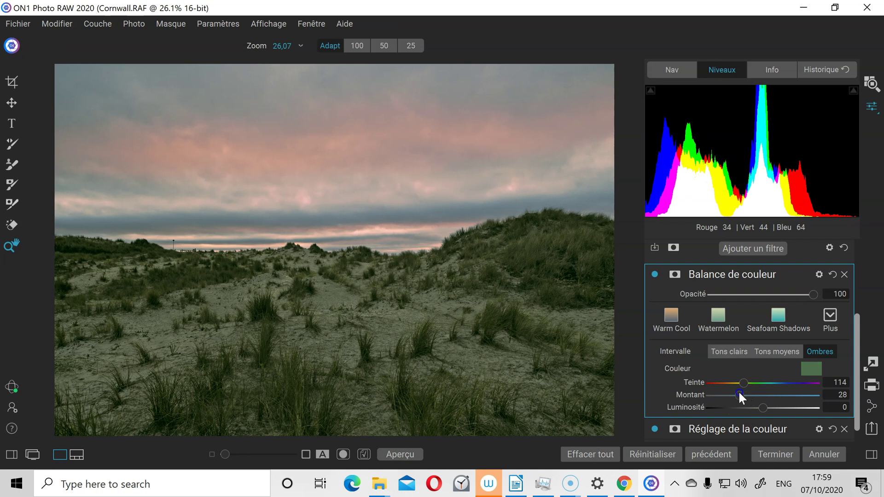
left_click(736, 353)
left_click_drag(712, 382, 775, 407)
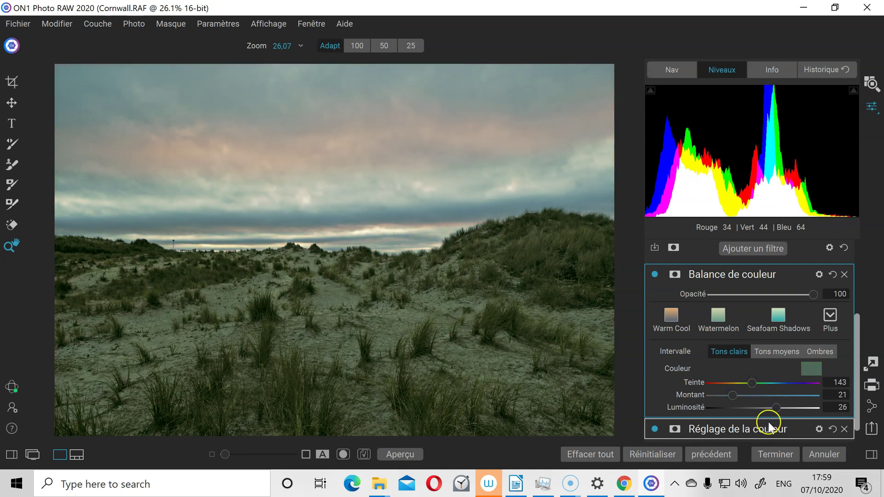
Step: Set the colour balance midtones to hue 269, amount 25 and luminosity -58, and compare the photo with and without the filter
left_click(777, 351)
left_click_drag(736, 384, 736, 406)
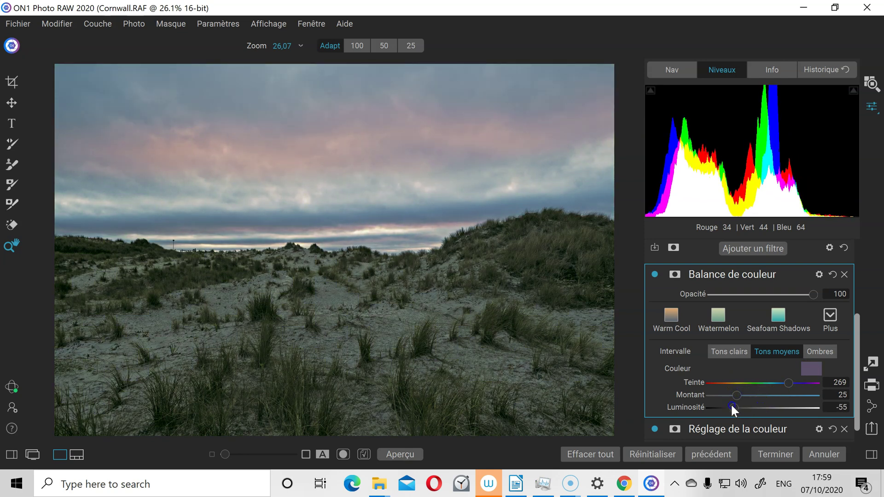
left_click(656, 274)
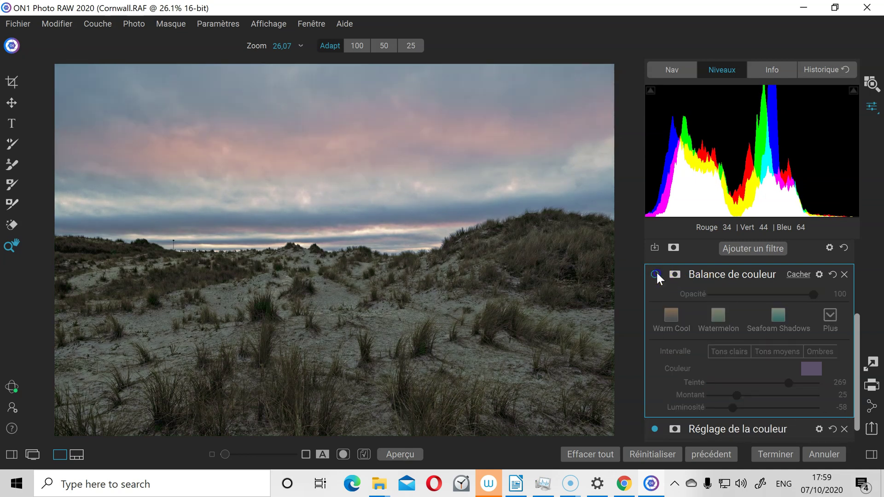
left_click(655, 274)
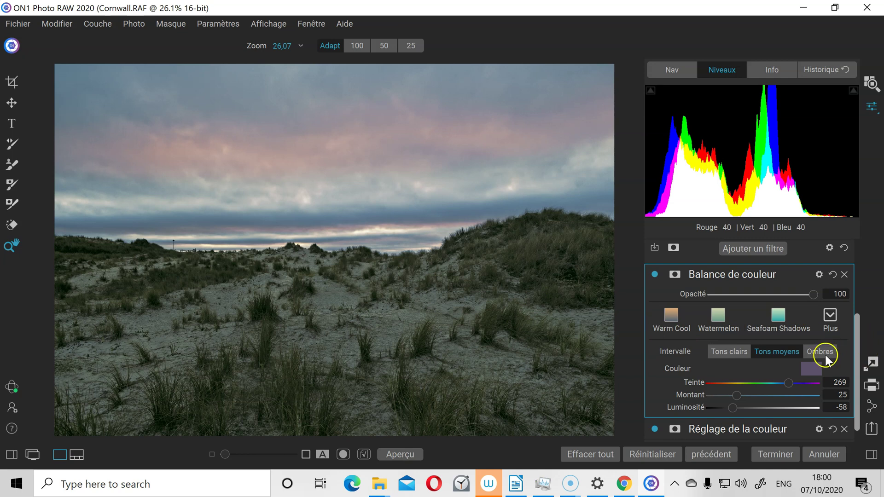
Step: Review the photo's raw development tone and colour settings, including temperature, saturation and vibrance
scroll(788, 345, "up", 3)
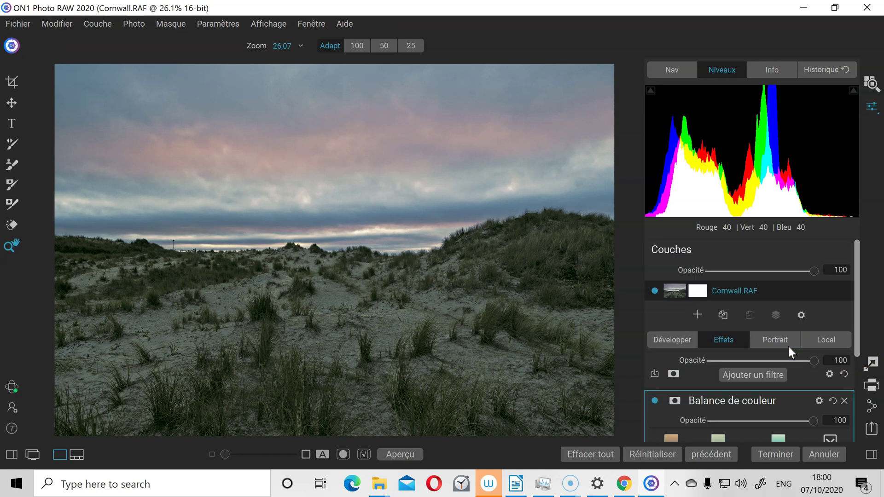
left_click(675, 338)
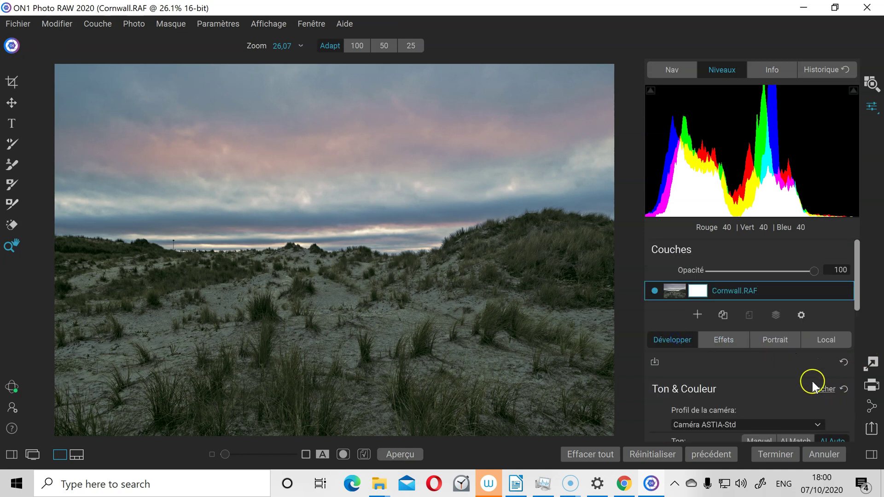
scroll(811, 386, "down", 4)
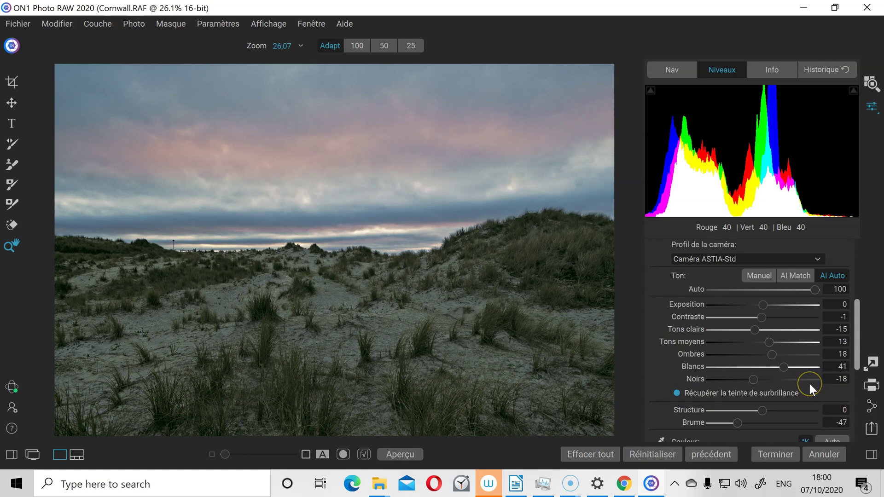
scroll(808, 382, "down", 2)
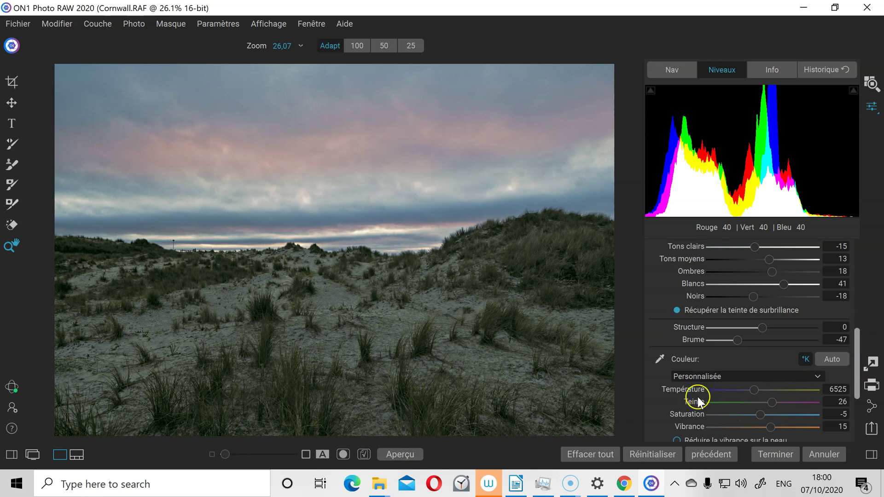
scroll(706, 402, "down", 1)
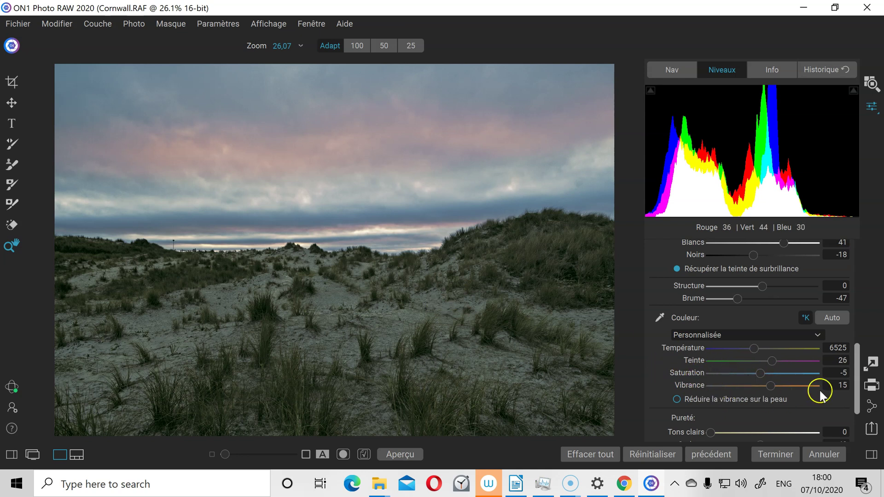
scroll(819, 388, "up", 10)
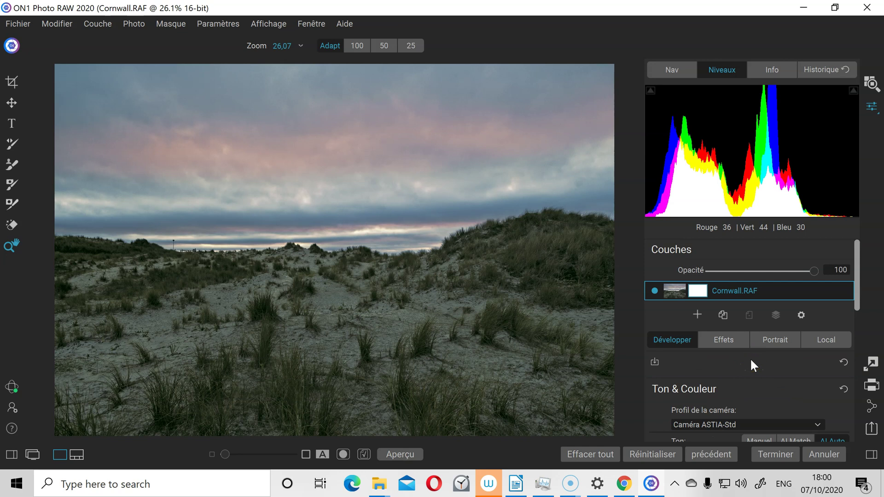
Step: Add the Rehausser les tons filter to the photo's effects and set its exposure to -0,45
left_click(732, 340)
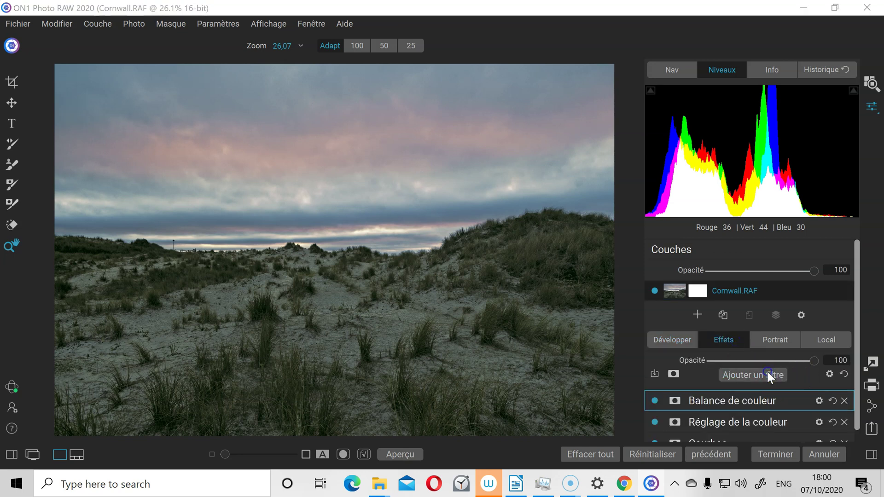
left_click(768, 375)
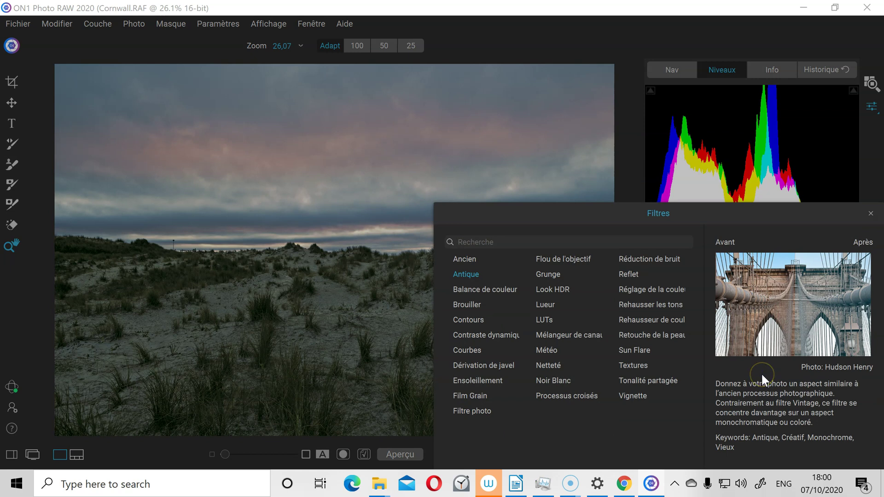
left_click(649, 305)
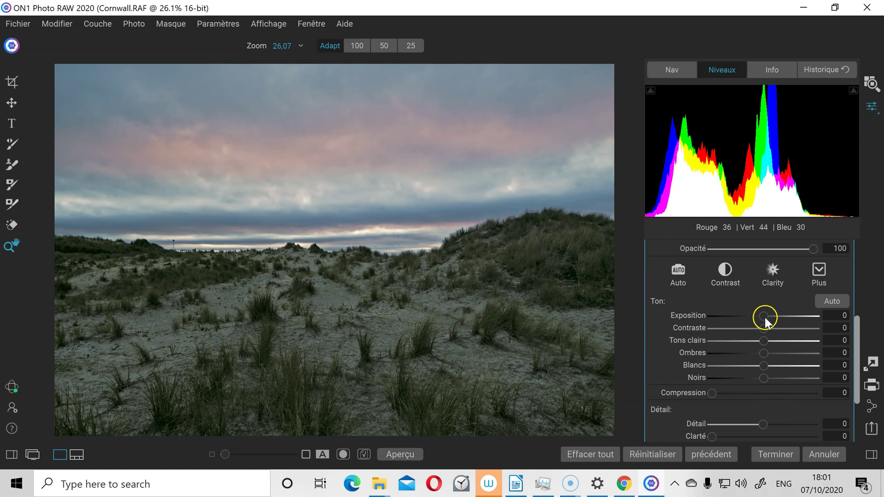
mouse_move(764, 317)
left_mouse_down()
mouse_move(773, 316)
mouse_move(758, 317)
left_mouse_up()
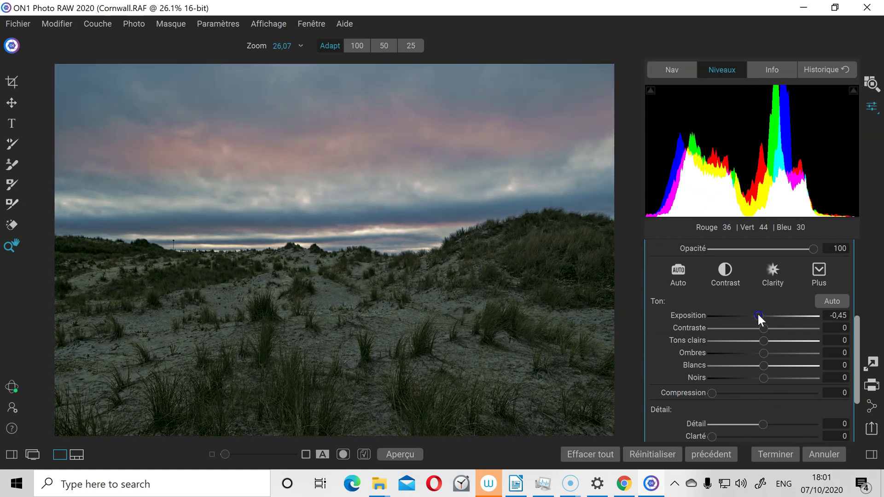
left_click(757, 316)
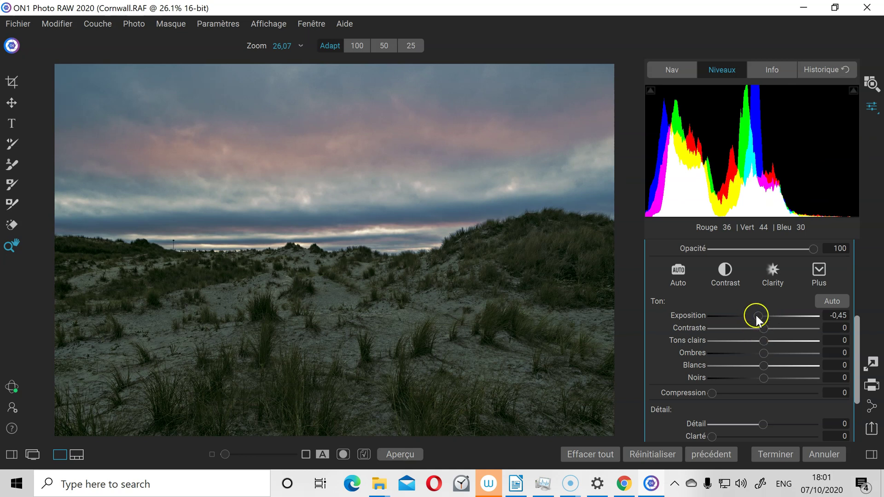
Step: Adjust the tone filter to exposure -0,25, contrast 9, highlights -28, shadows 14, whites -12 and blacks 14
left_click(764, 331)
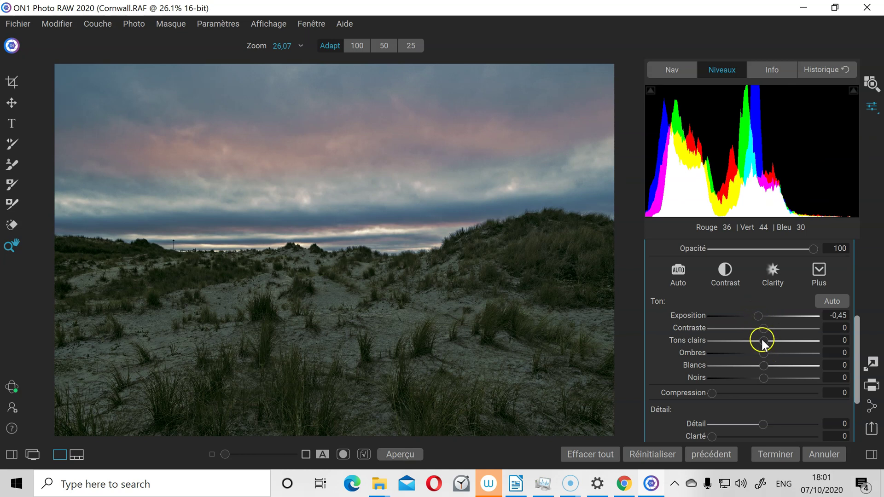
mouse_move(775, 338)
left_mouse_down()
mouse_move(736, 340)
mouse_move(778, 351)
left_mouse_up()
left_click_drag(768, 367, 774, 330)
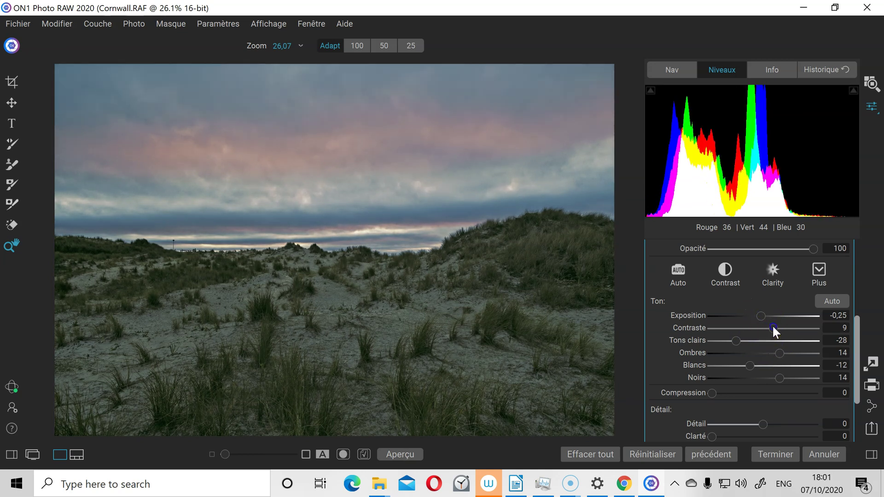
Step: Compare the photo with and without the Rehausser les tons filter, leaving the filter enabled
scroll(696, 325, "up", 3)
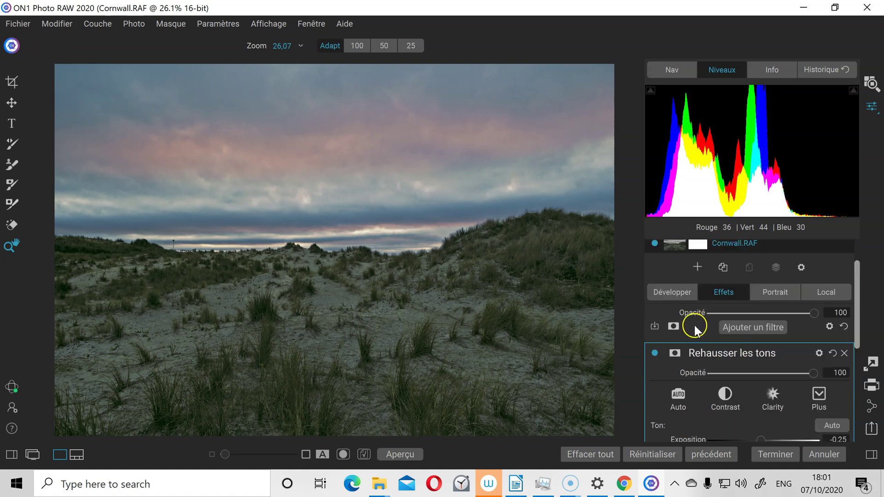
left_click(654, 353)
left_click(654, 353)
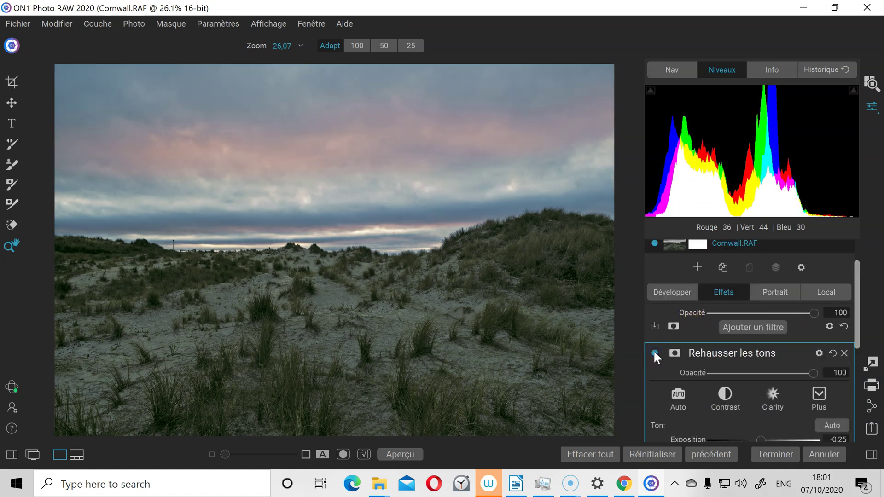
scroll(723, 352, "down", 2)
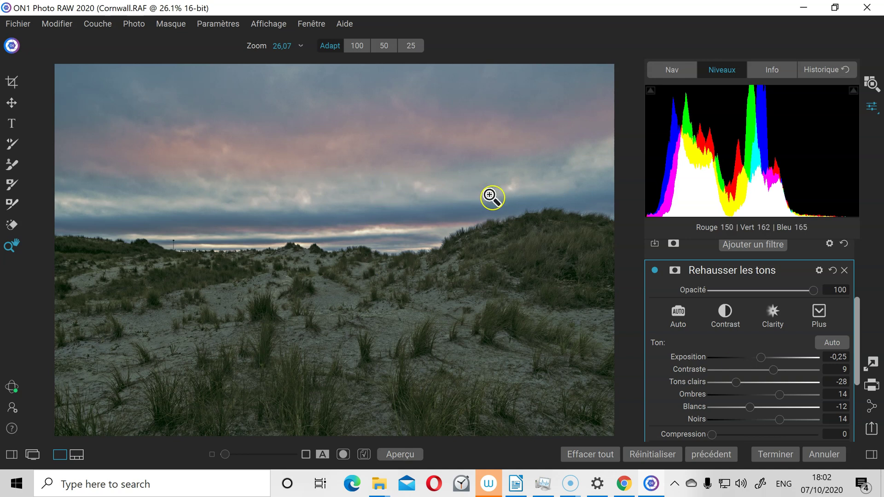
Step: Add the Météo filter to the photo's effects and apply its Foghorn style
scroll(756, 352, "up", 1)
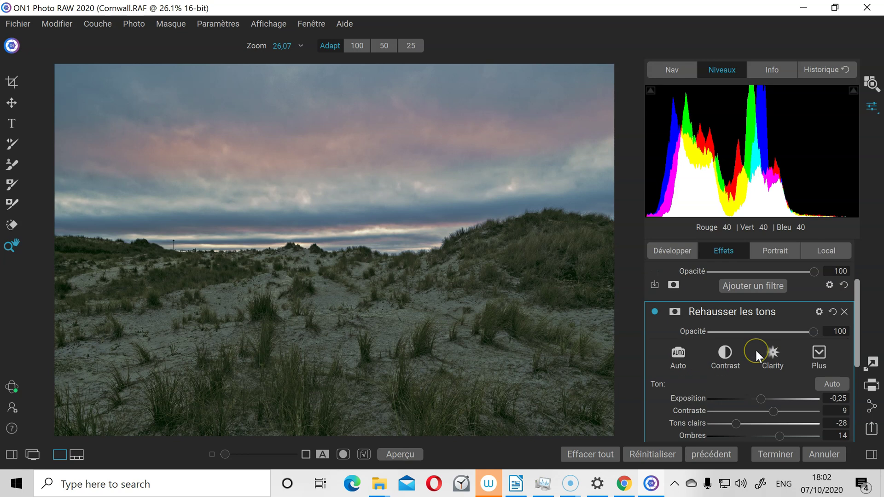
left_click(753, 285)
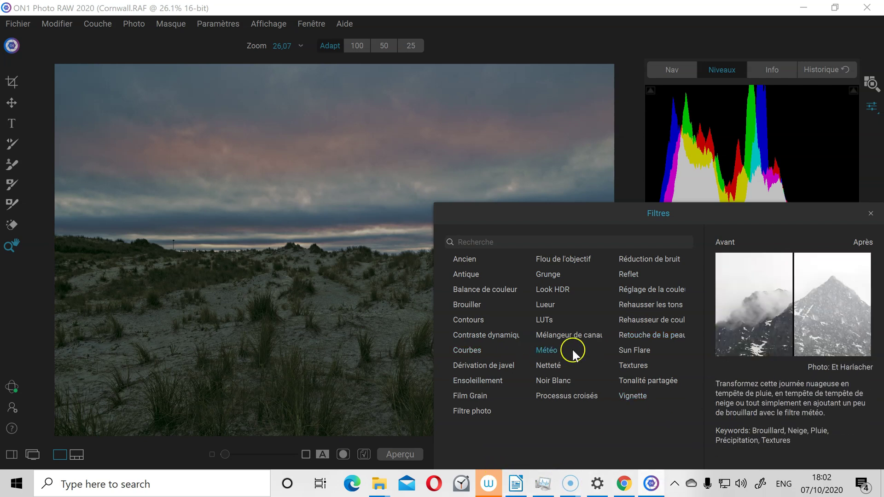
left_click(545, 349)
scroll(690, 368, "down", 3)
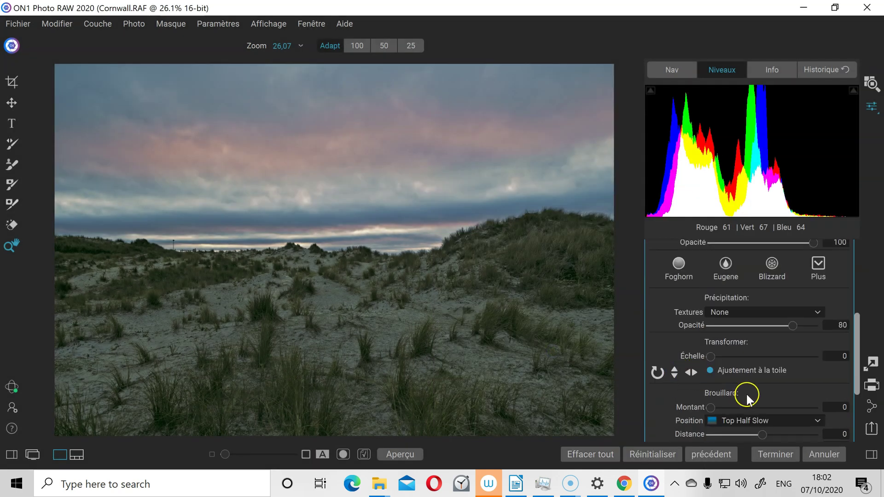
left_click(684, 265)
Step: Base the fog on the Top Half Slow position and adjust it to amount 25, distance -44, rotation -62 and transition 24
left_click(783, 420)
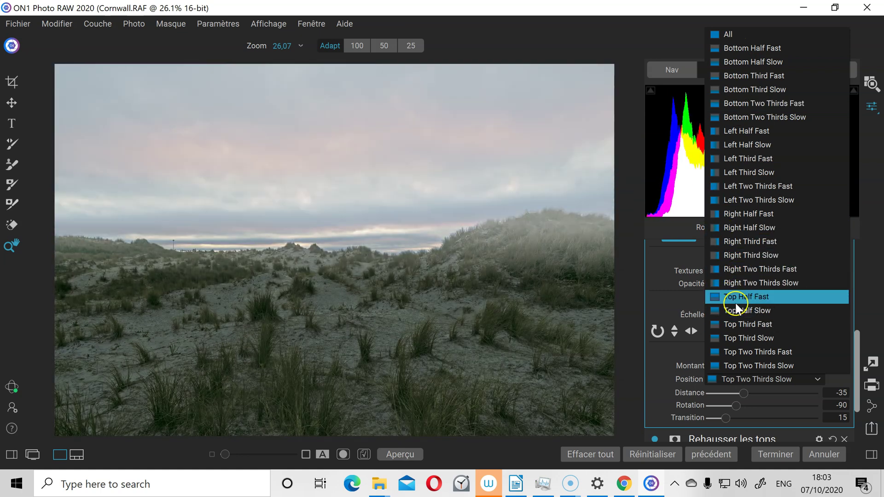
left_click(736, 309)
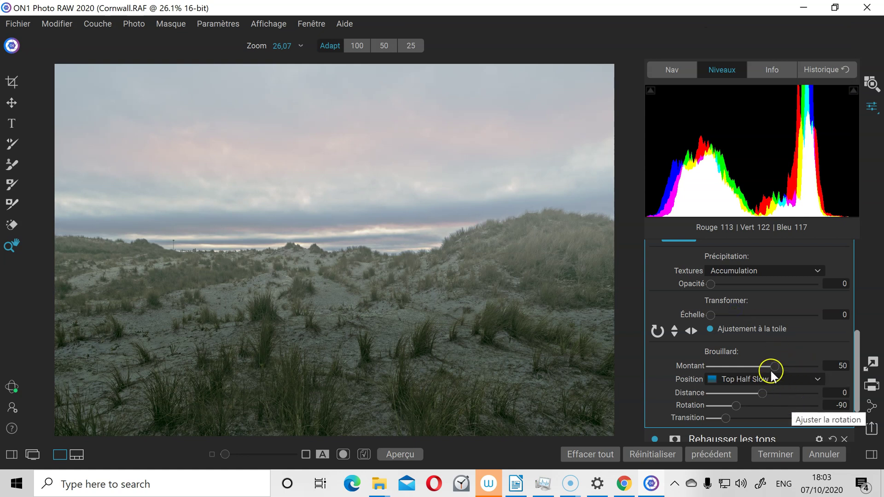
left_click_drag(775, 366, 731, 417)
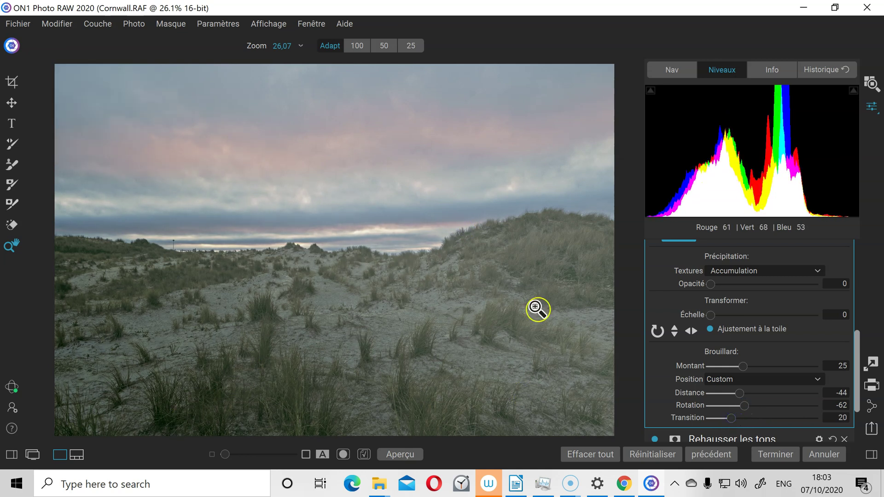
left_click_drag(720, 415, 735, 416)
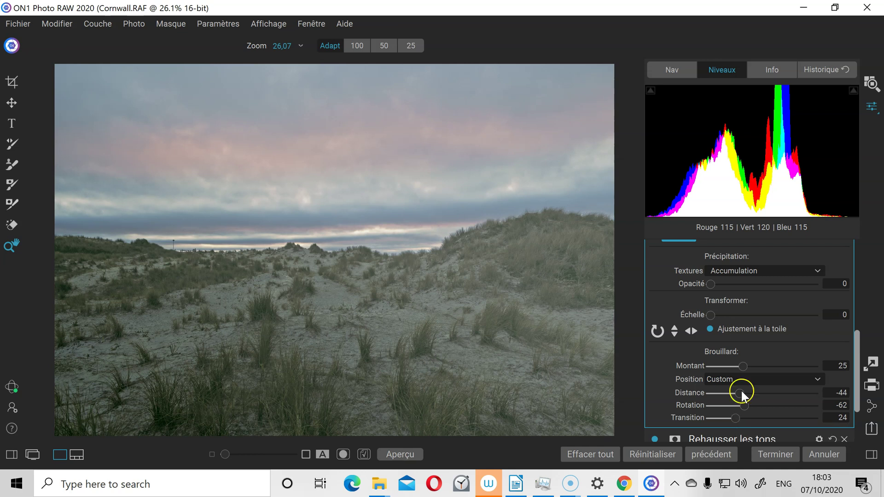
Step: Review the list of additional styles for the Météo filter without changing the Foghorn style
scroll(759, 391, "up", 3)
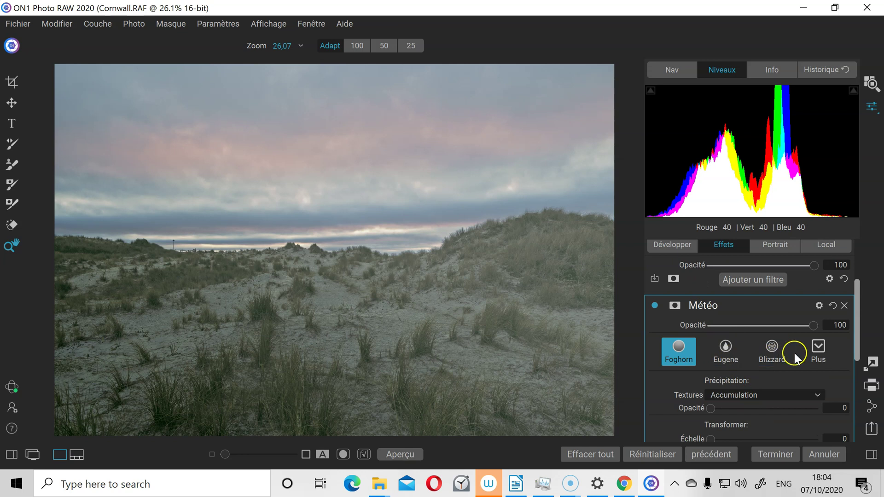
left_click(819, 346)
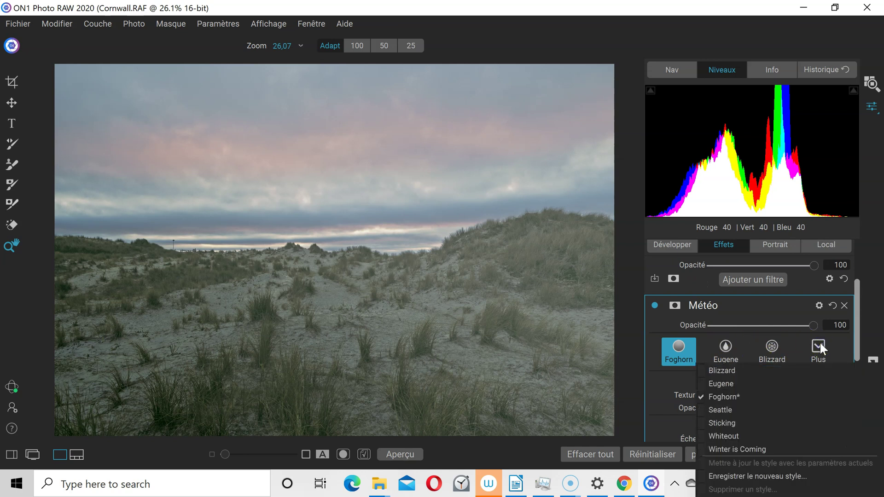
left_click(818, 346)
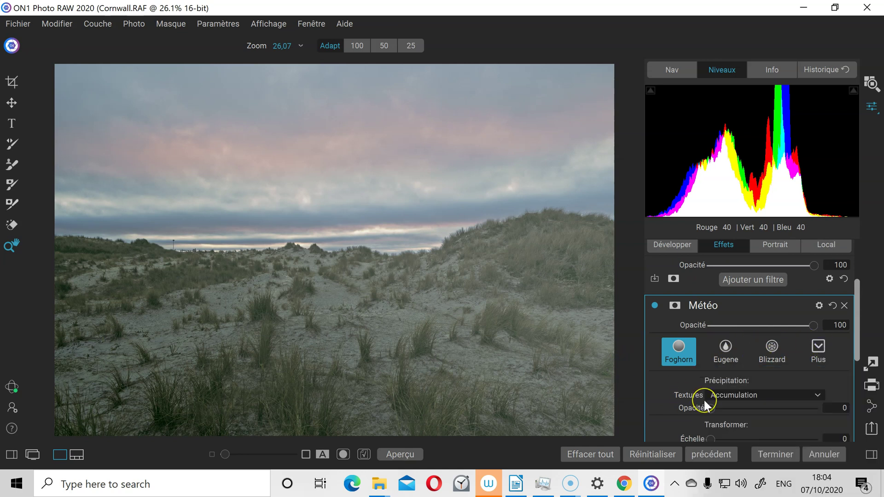
Step: Compare the photo with and without the Météo fog, leaving the filter enabled
left_click(653, 304)
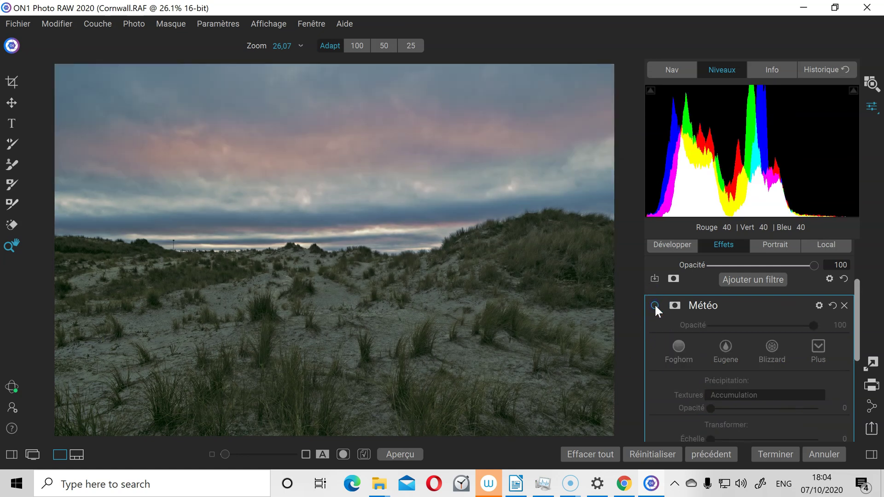
left_click(654, 303)
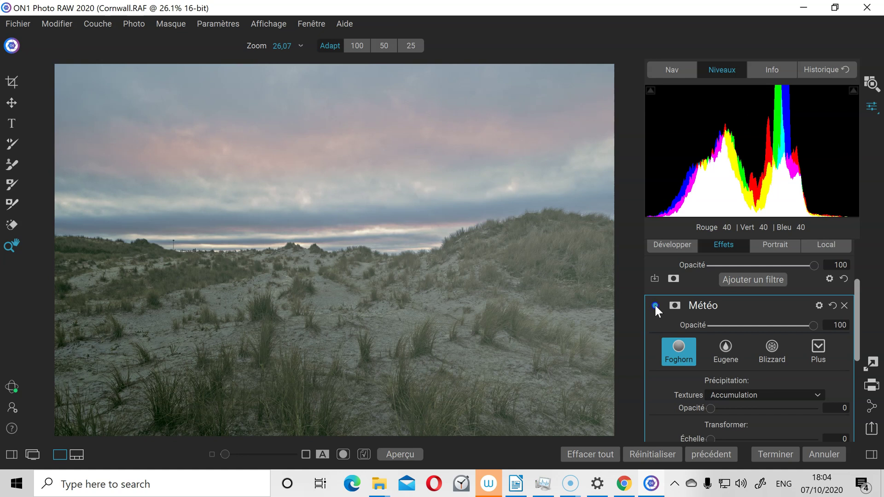
left_click(653, 304)
left_click(654, 303)
left_click(635, 316)
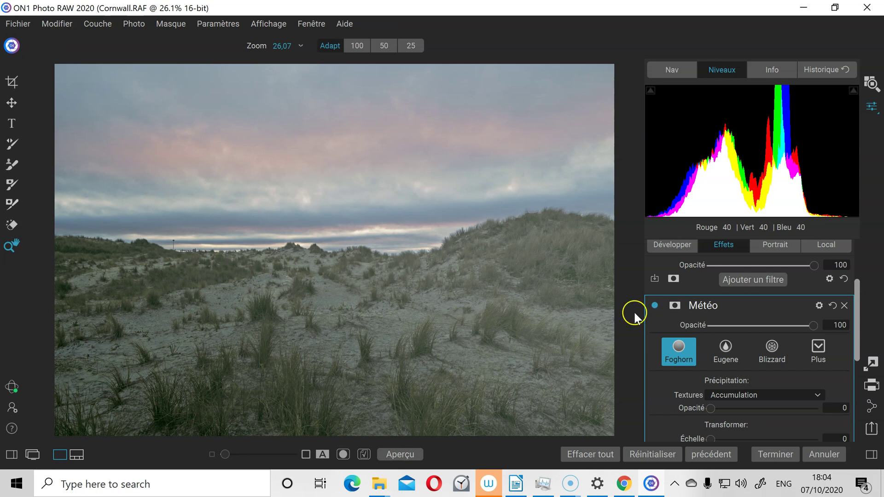